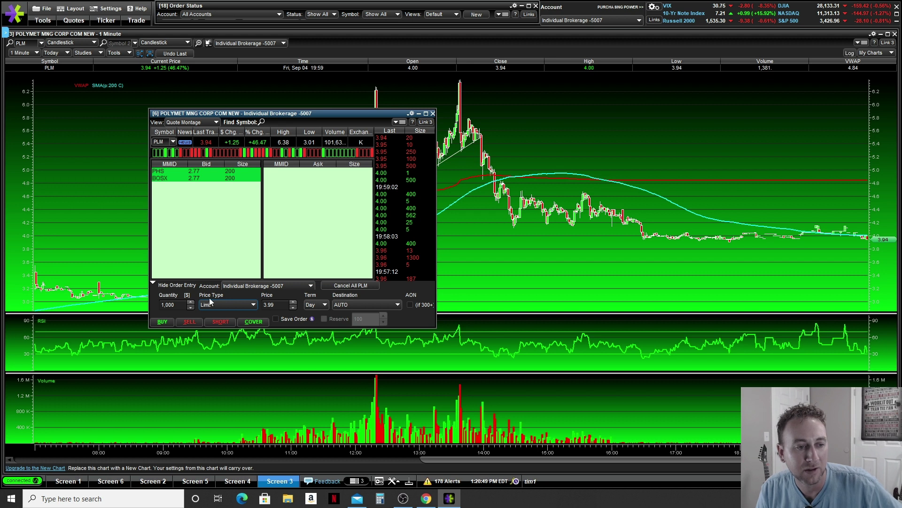
Show the PLM ticket's price type choices, from Limit through Trailing Stop %
left_click(214, 305)
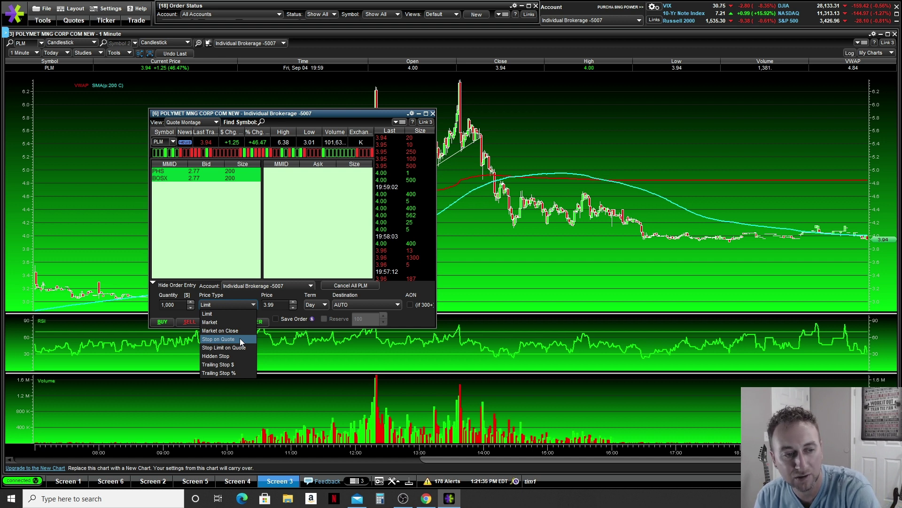
Make the PLM order Stop on Quote at 3.99, then bring the price chart forward
left_click(240, 337)
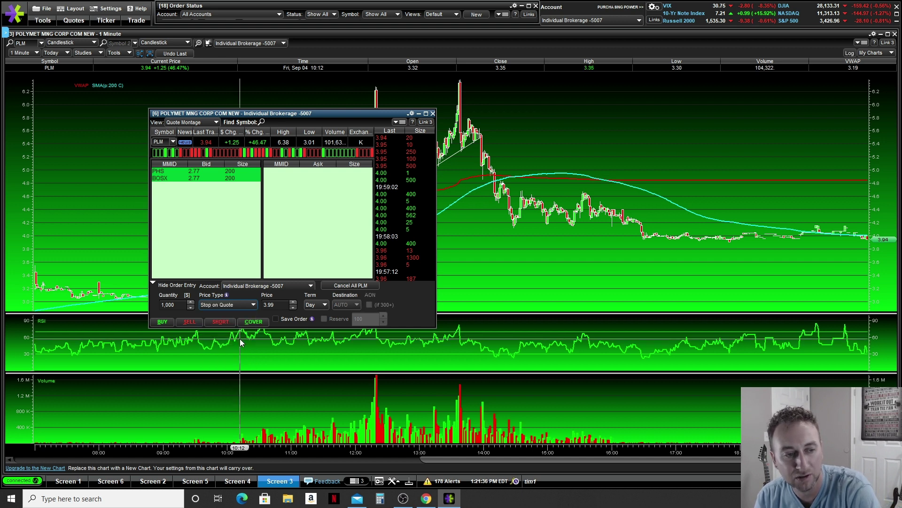
double_click(276, 305)
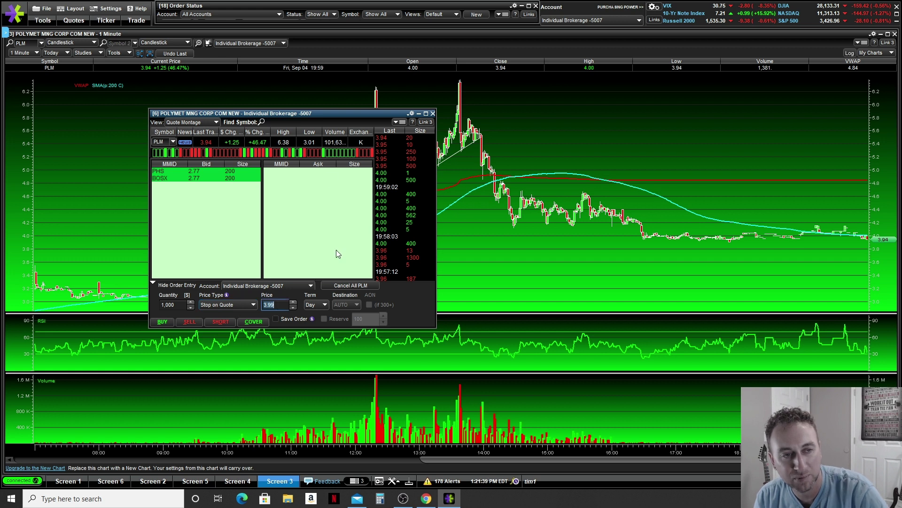
left_click(539, 191)
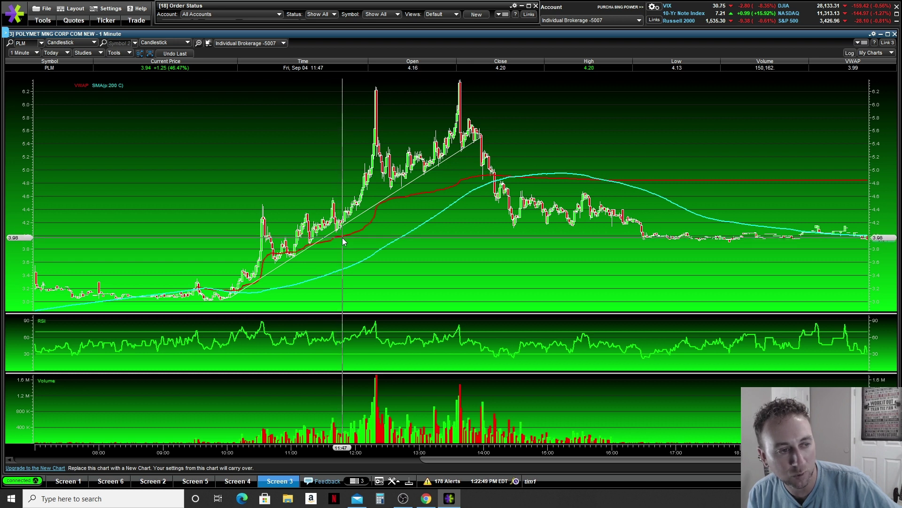
Bring the [6] PLM quote montage back in front from the Screen 3 window list
left_click(295, 480)
left_click(293, 446)
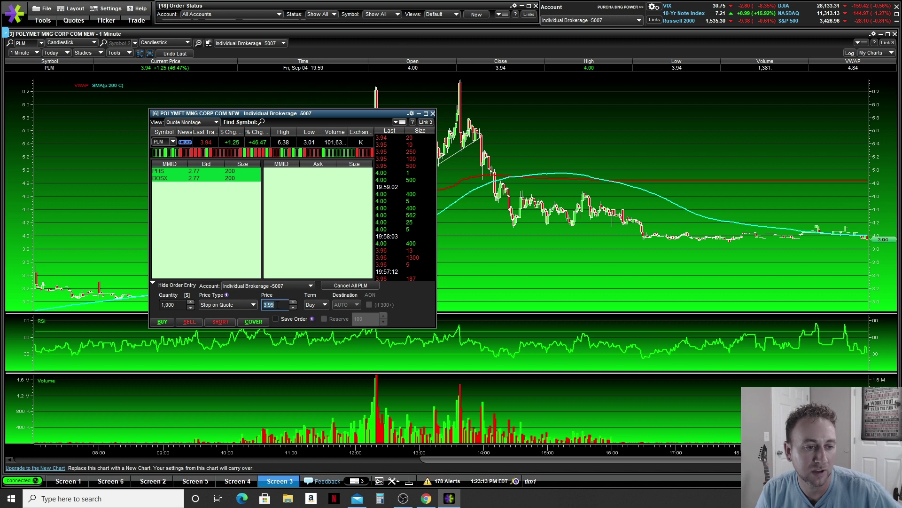
Change the PLM order to Stop Limit on Quote, with 3.99 stop and limit prices
left_click(207, 304)
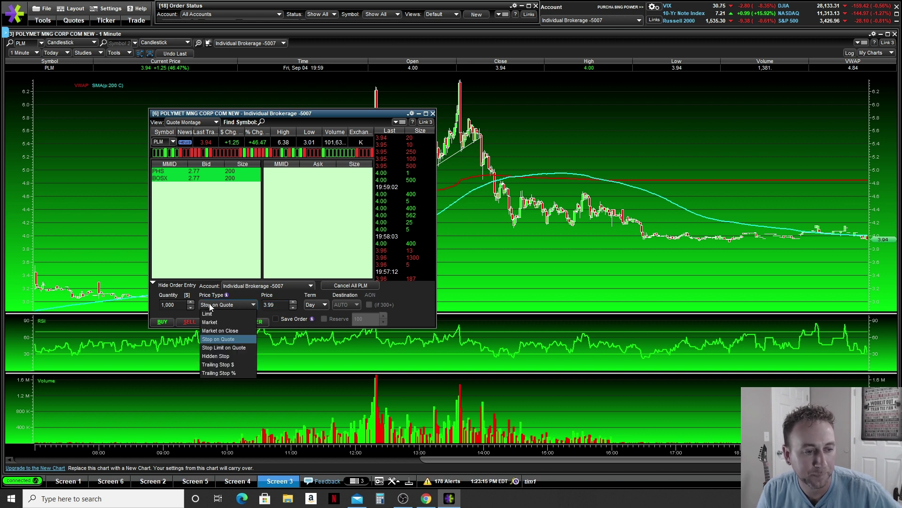
left_click(216, 349)
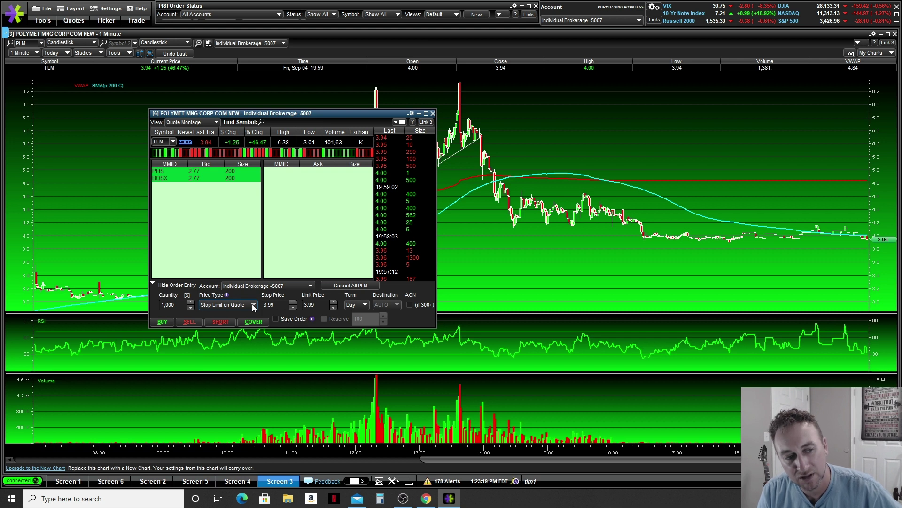
left_click(235, 303)
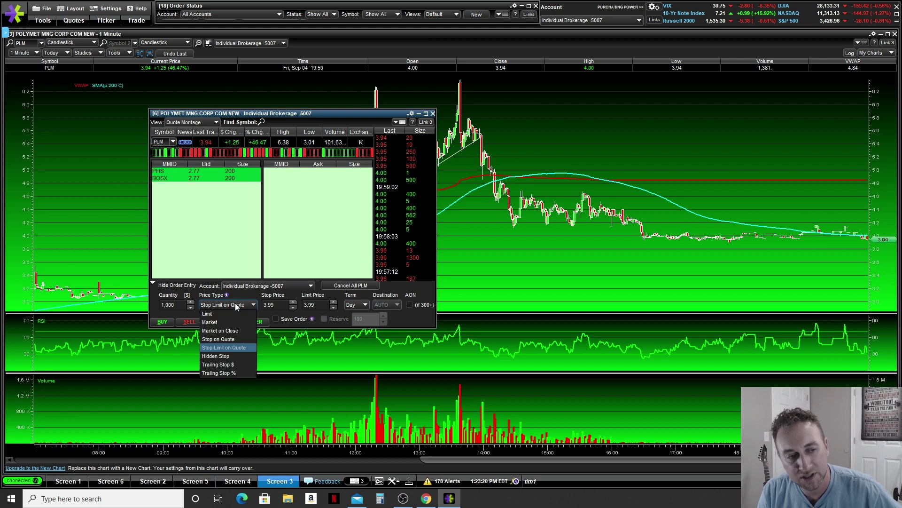
left_click(225, 347)
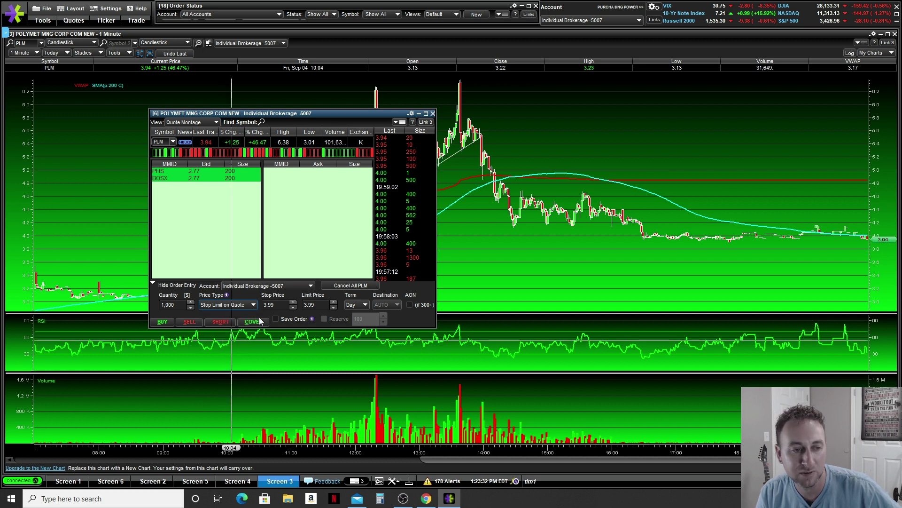
left_click(283, 305)
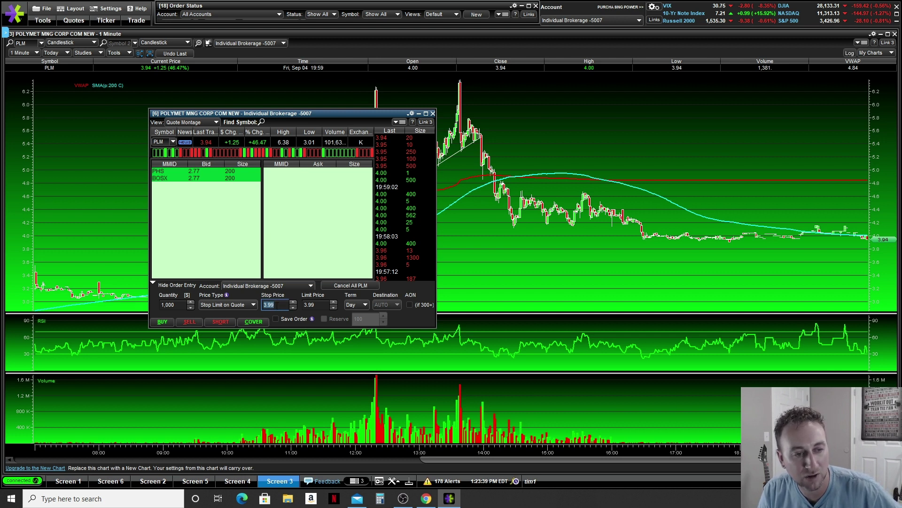
Lower the limit price to 3.95, keeping the 3.99 stop price
left_click(276, 305)
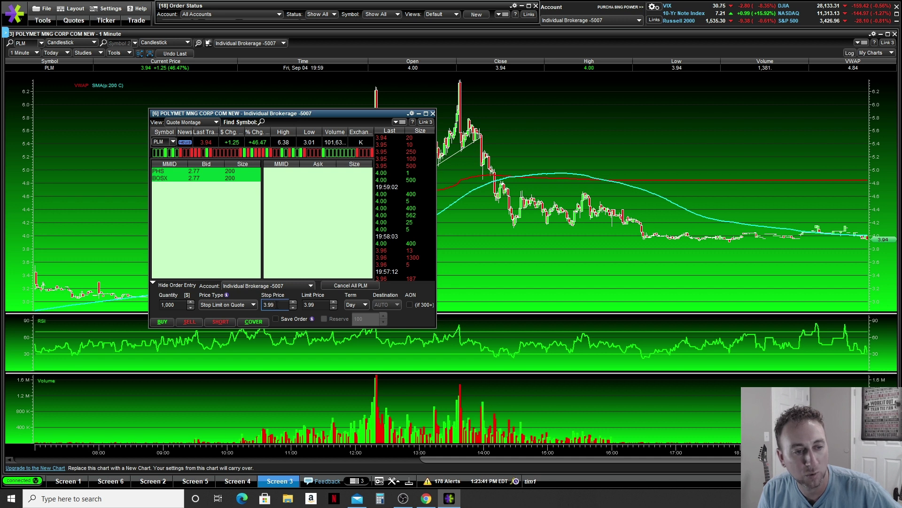
key("Tab")
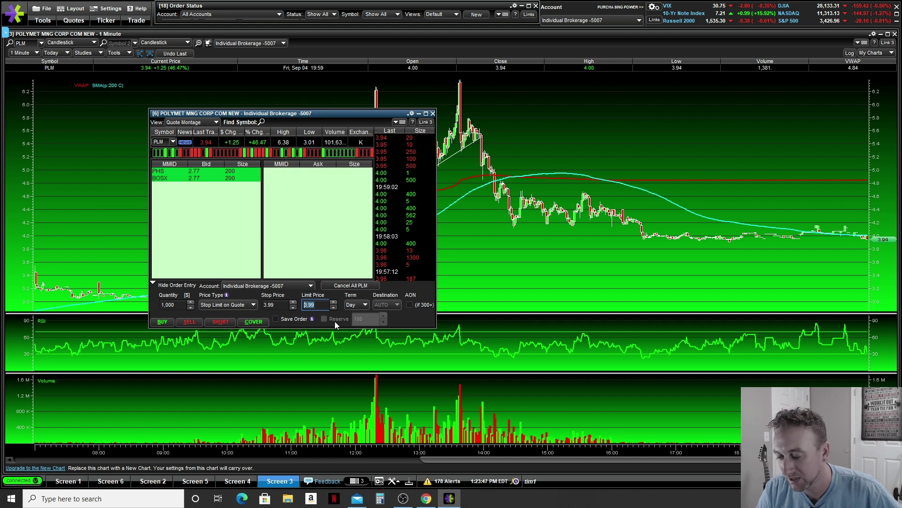
type("3")
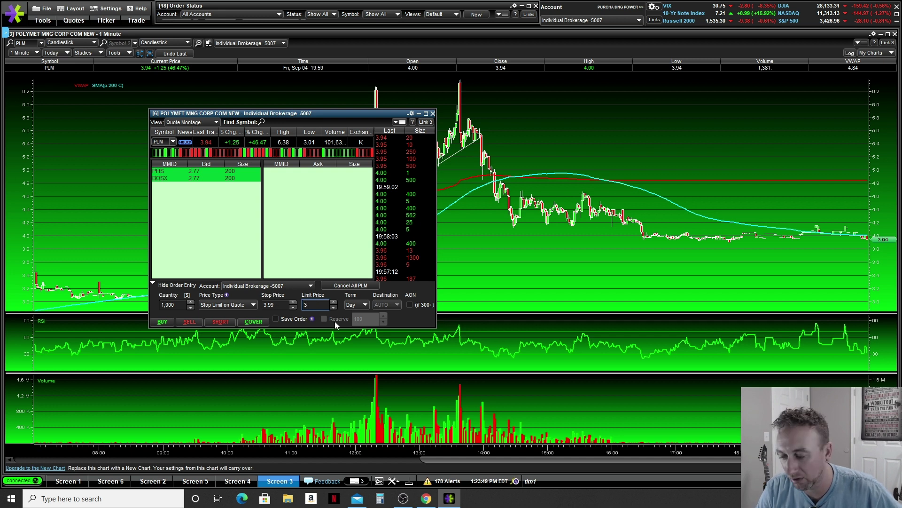
key("BackSpace")
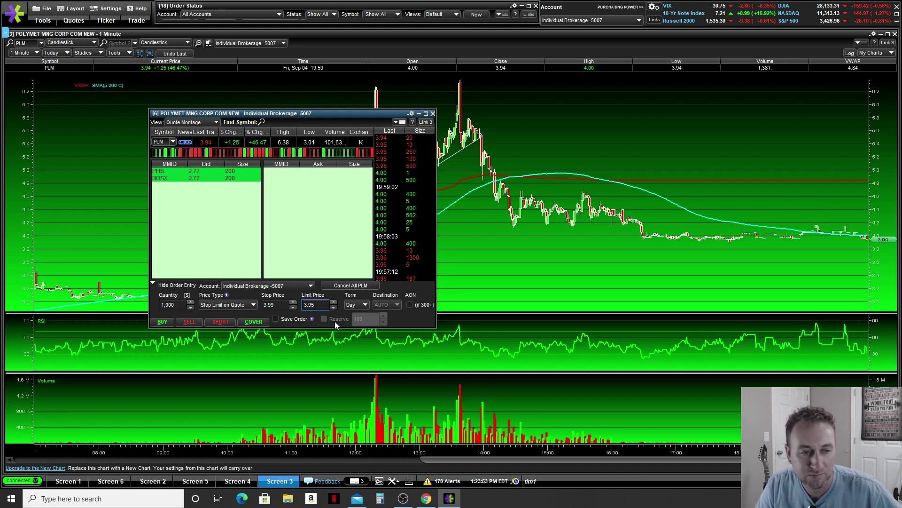
key("BackSpace")
type("0")
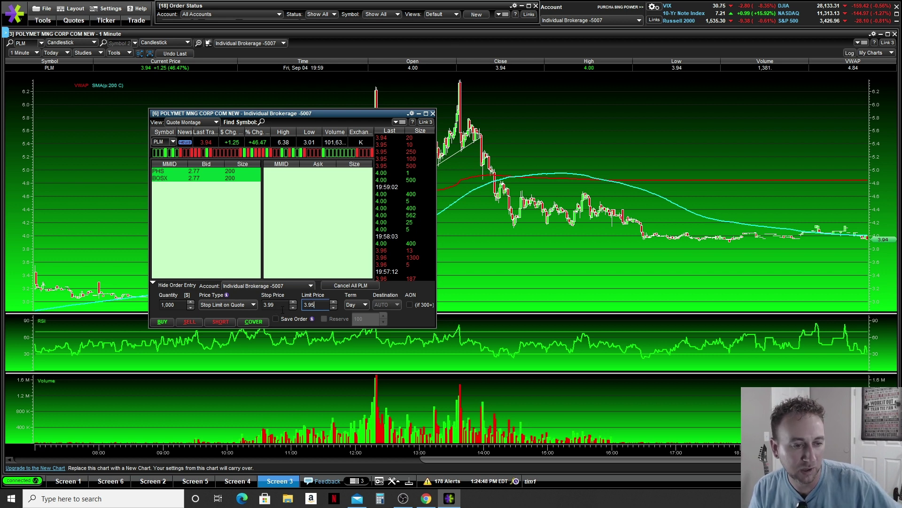
left_click(242, 304)
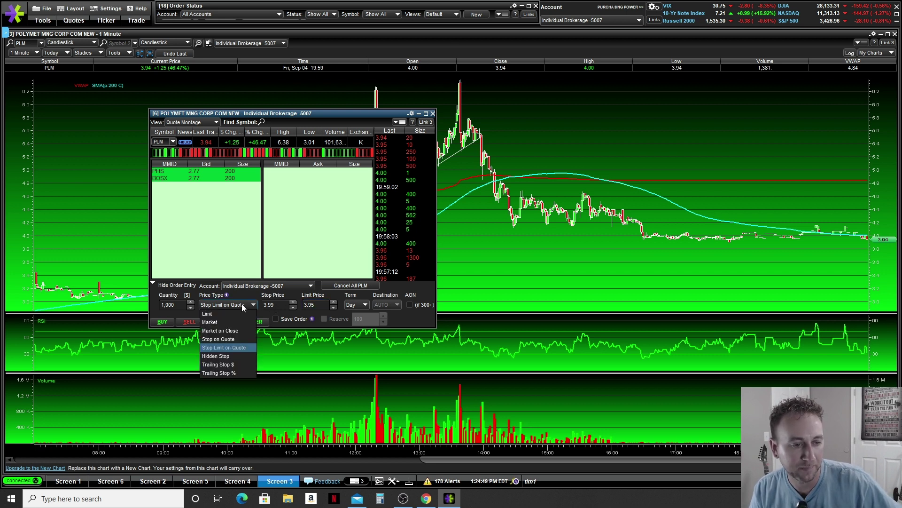
Change the PLM order type to Hidden Stop with a single 3.99 price
left_click(221, 355)
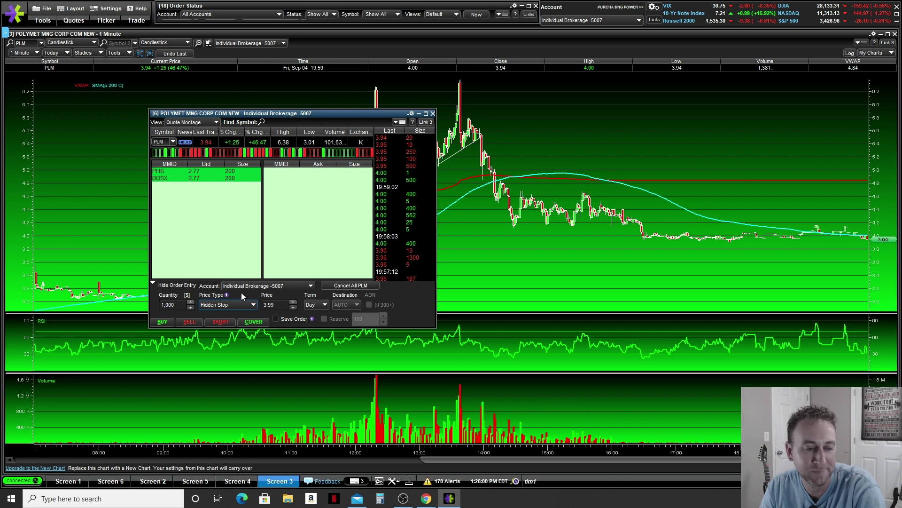
Make the PLM order a Trailing Stop $ trailing by 0.50, moving the montage toward the chart's centre
left_click(232, 304)
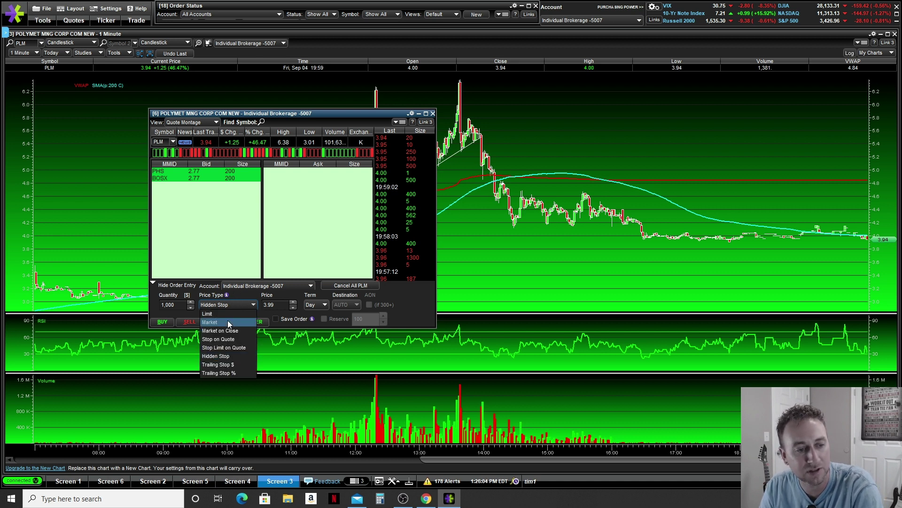
left_click(235, 365)
left_click(277, 304)
type("0.10")
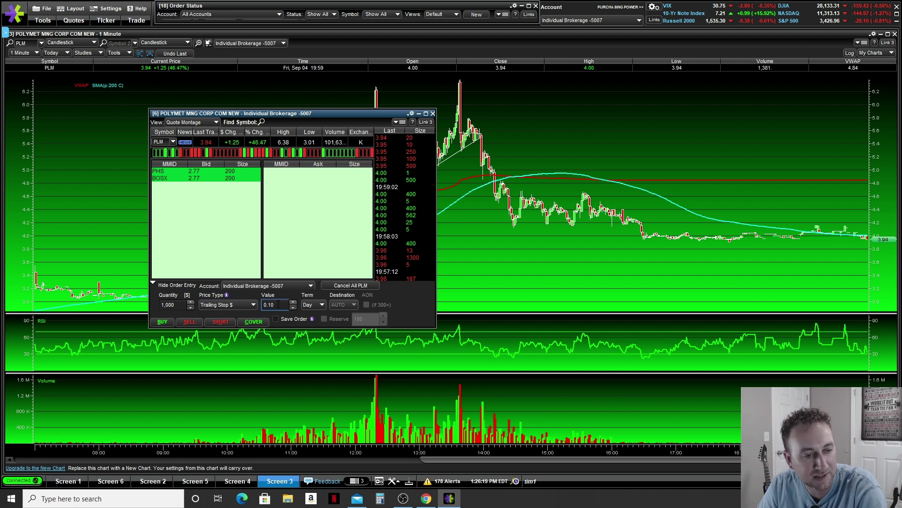
left_click_drag(320, 113, 593, 127)
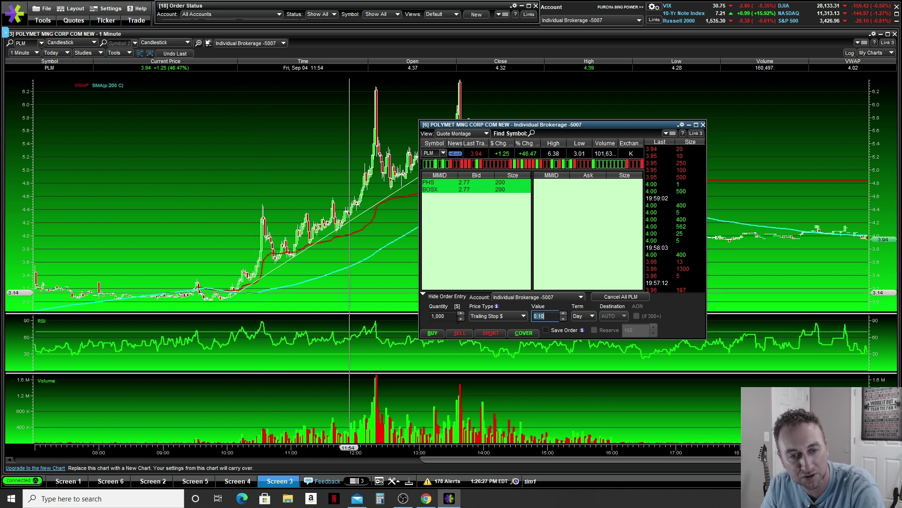
left_click(548, 316)
key("BackSpace")
key("BackSpace")
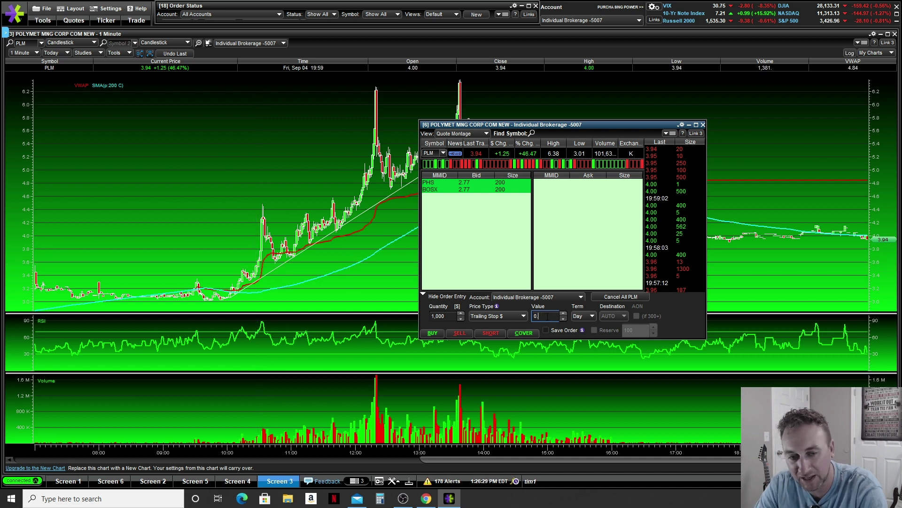
type("50")
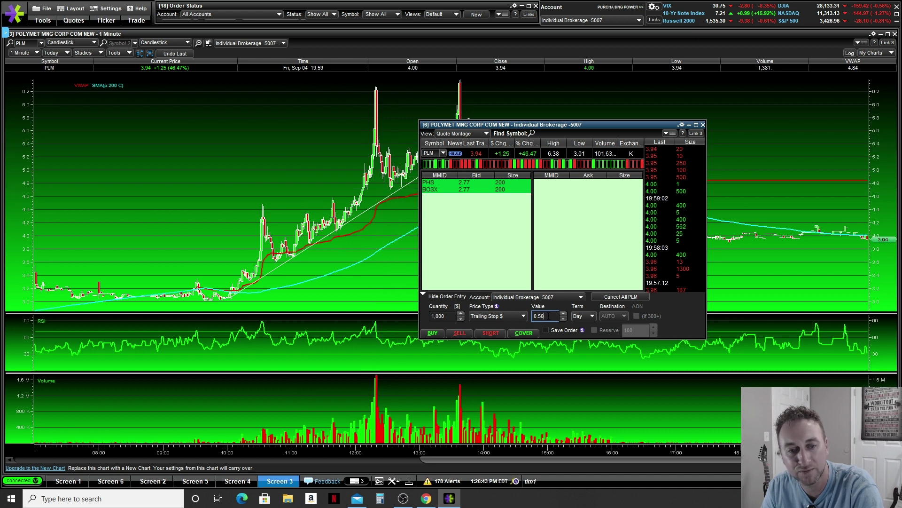
Switch the PLM order to Trailing Stop % with a trail value of 5.00
left_click(507, 314)
left_click(523, 375)
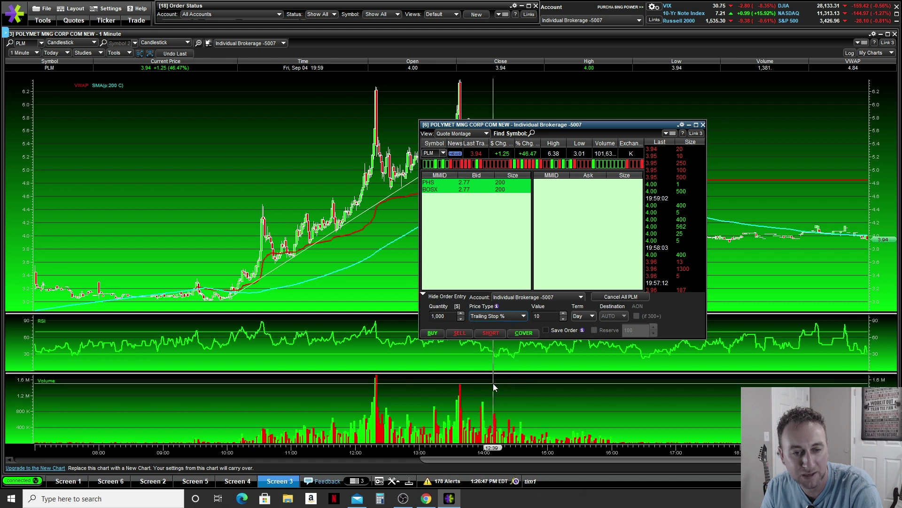
left_click(545, 317)
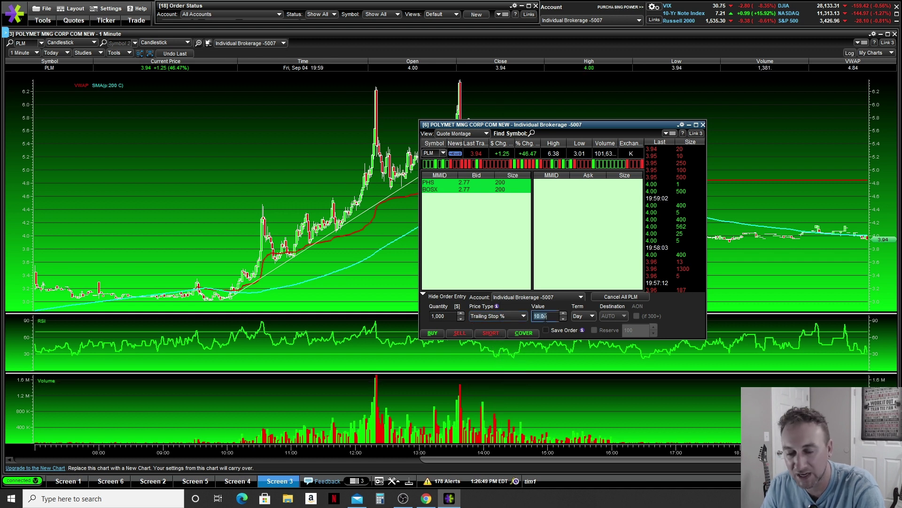
type("5")
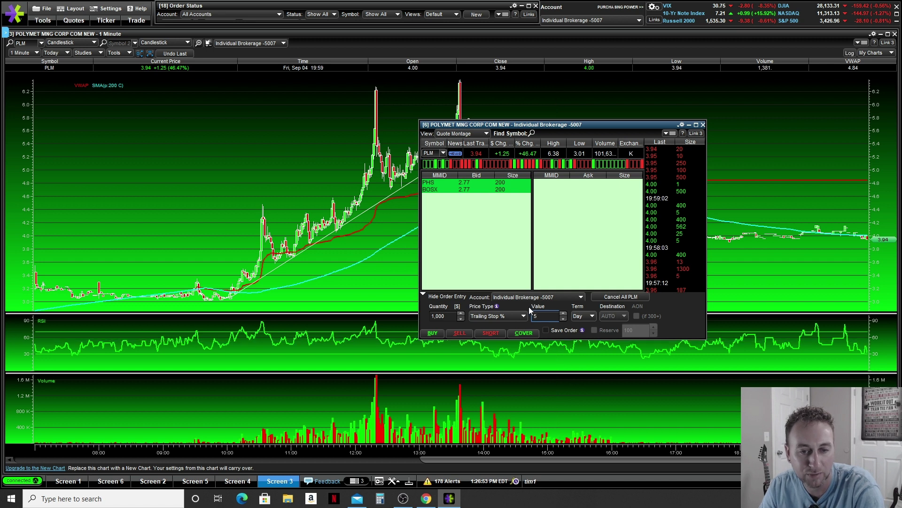
left_click(501, 316)
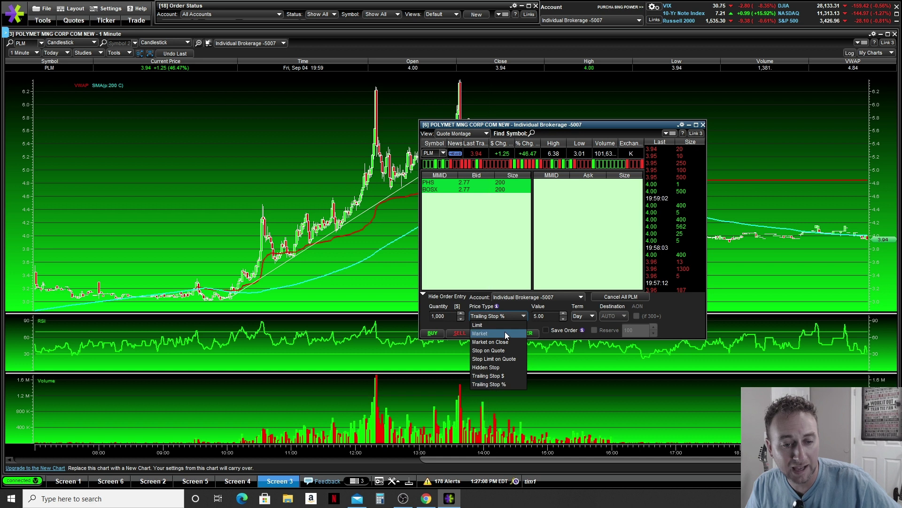
Move the montage left of the chart and return the order to a plain 3.99 Limit
left_click(498, 359)
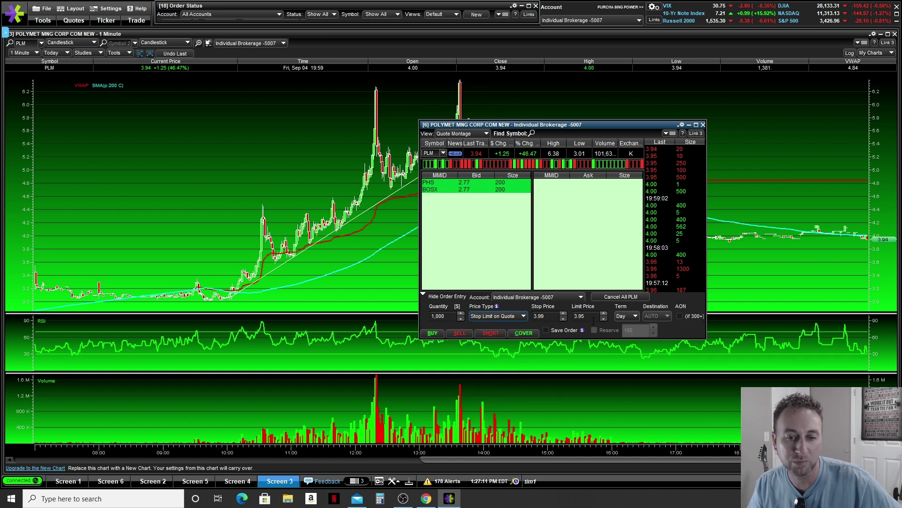
left_click_drag(601, 124, 274, 129)
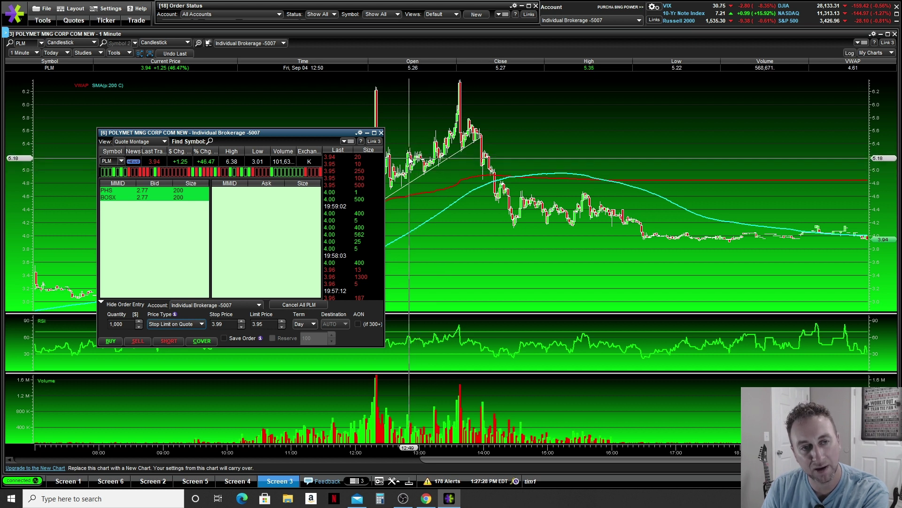
left_click(170, 325)
left_click(165, 334)
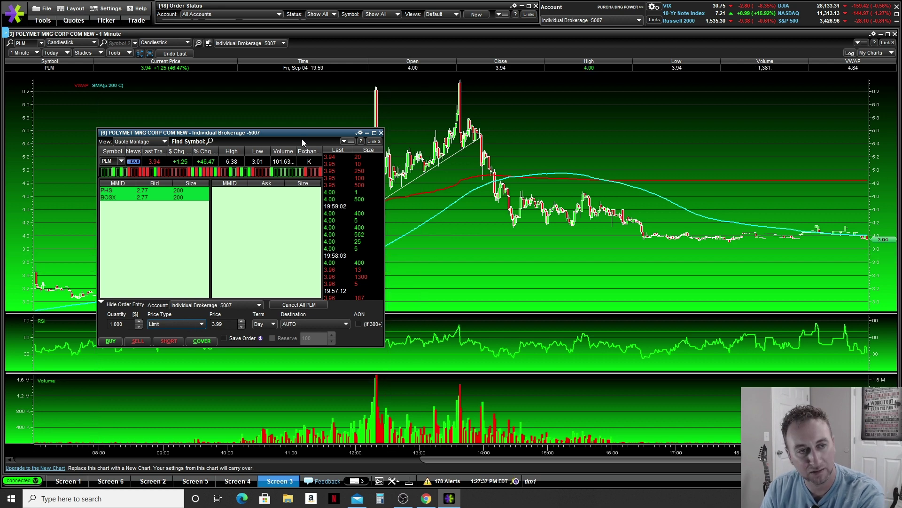
left_click_drag(301, 133, 704, 156)
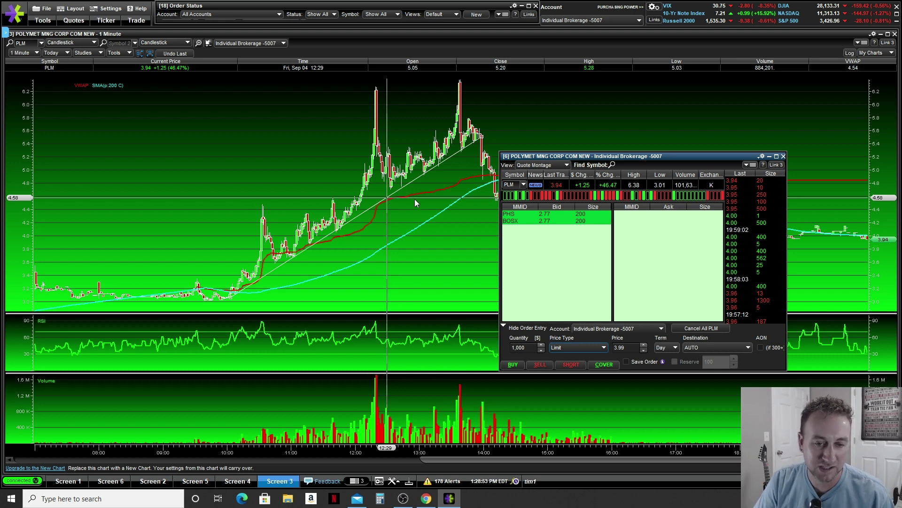
left_click_drag(594, 158, 215, 123)
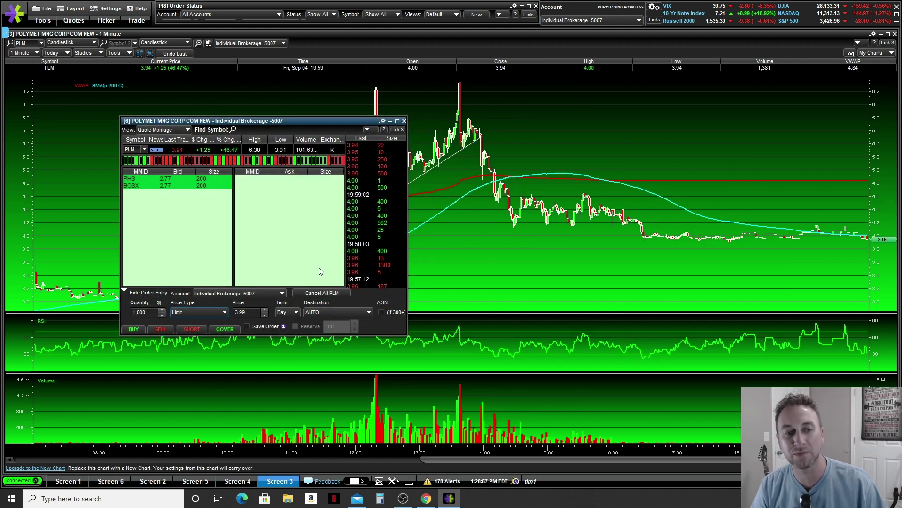